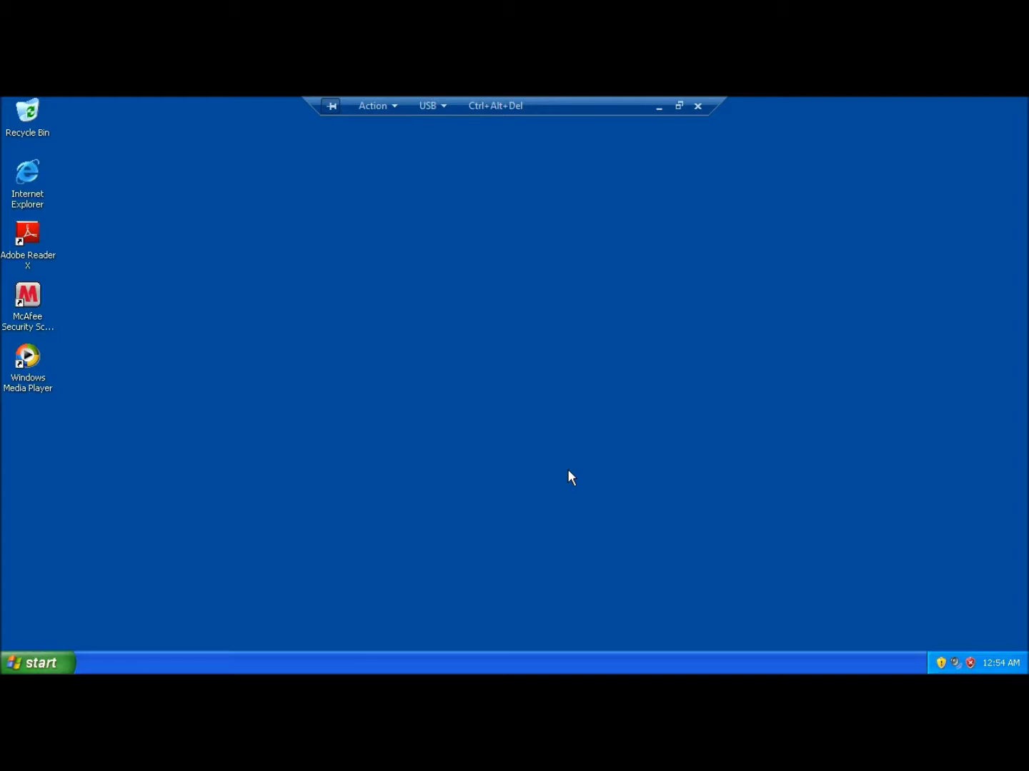
Step: Open Control Panel from Start, switch to Classic View, and select Add or Remove Programs
left_click(44, 664)
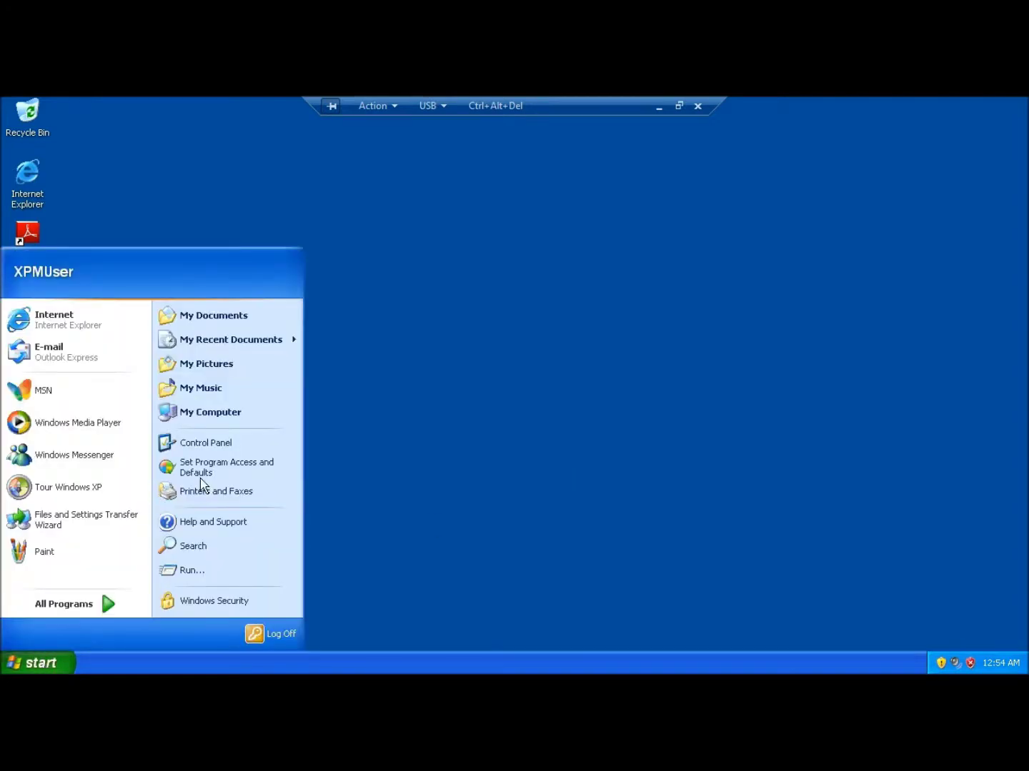
left_click(225, 447)
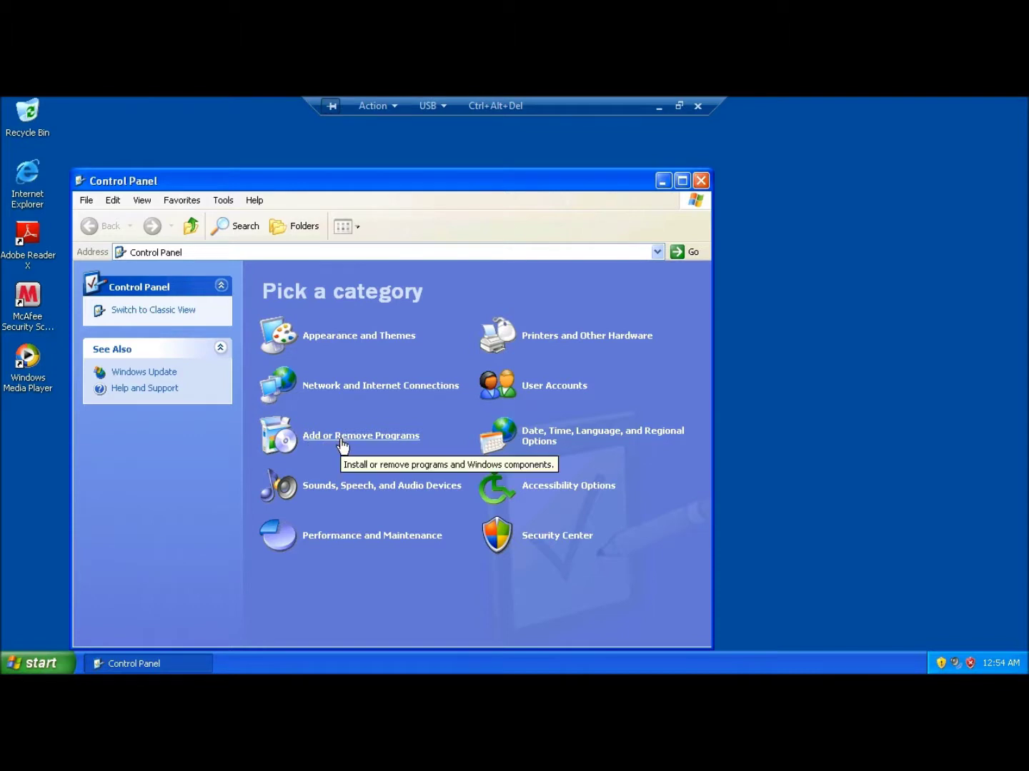
left_click(171, 313)
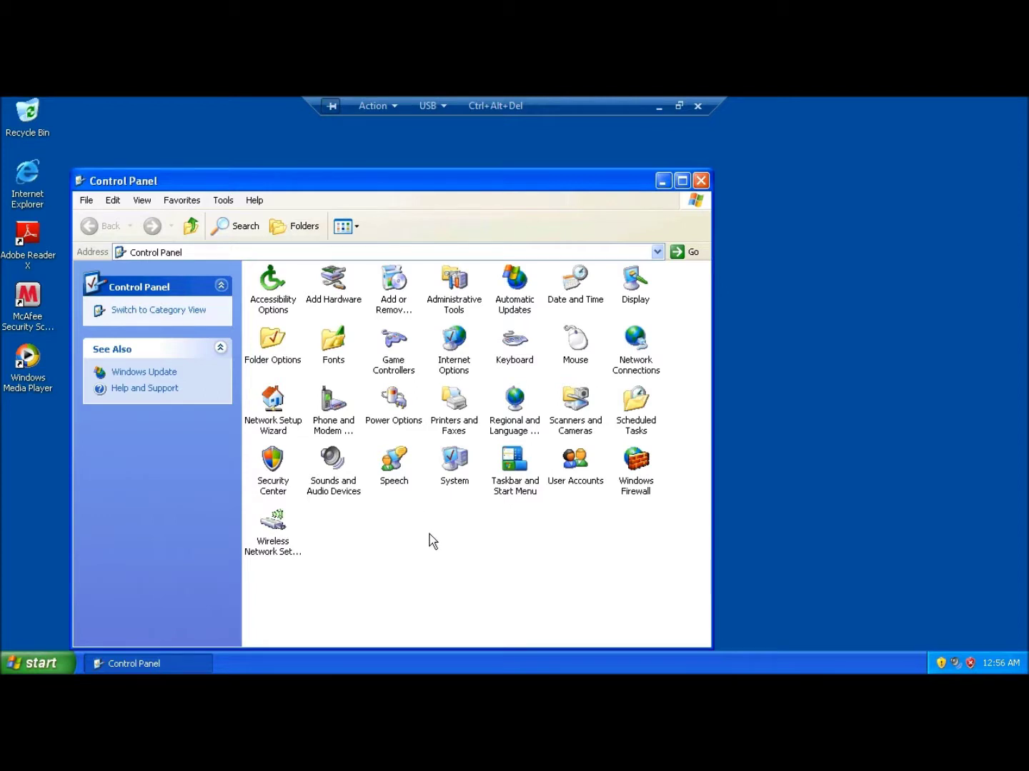
left_click(394, 314)
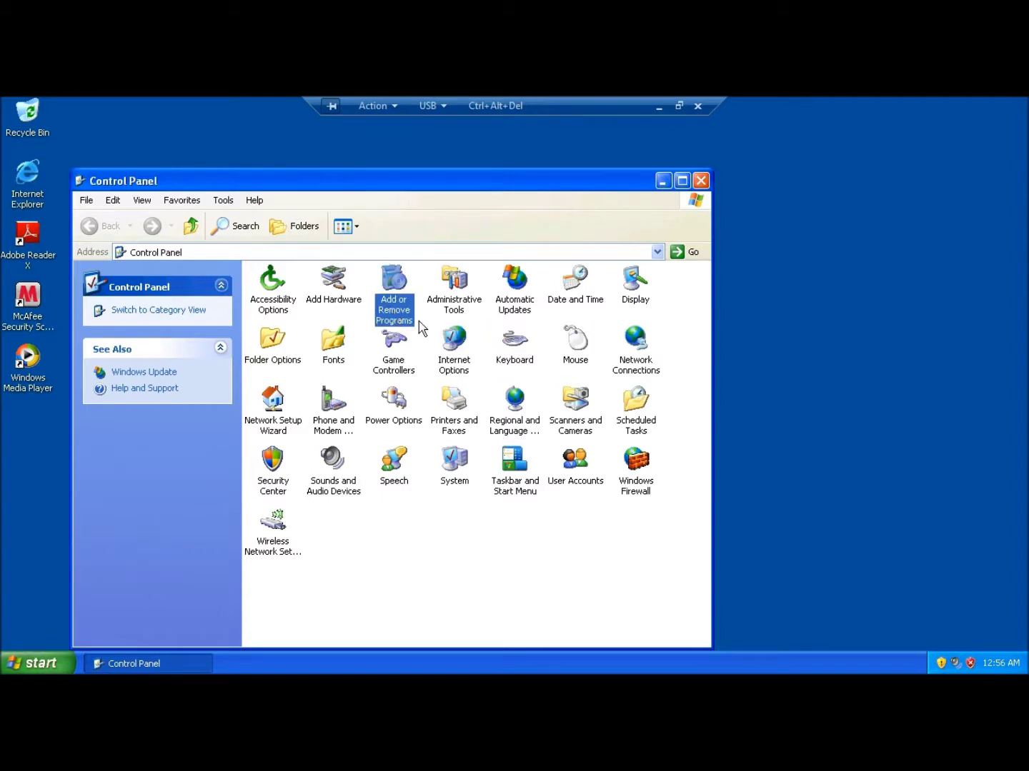
Step: Uninstall McAfee Security Scan Plus through Add or Remove Programs and close the finished dialog
double_click(395, 310)
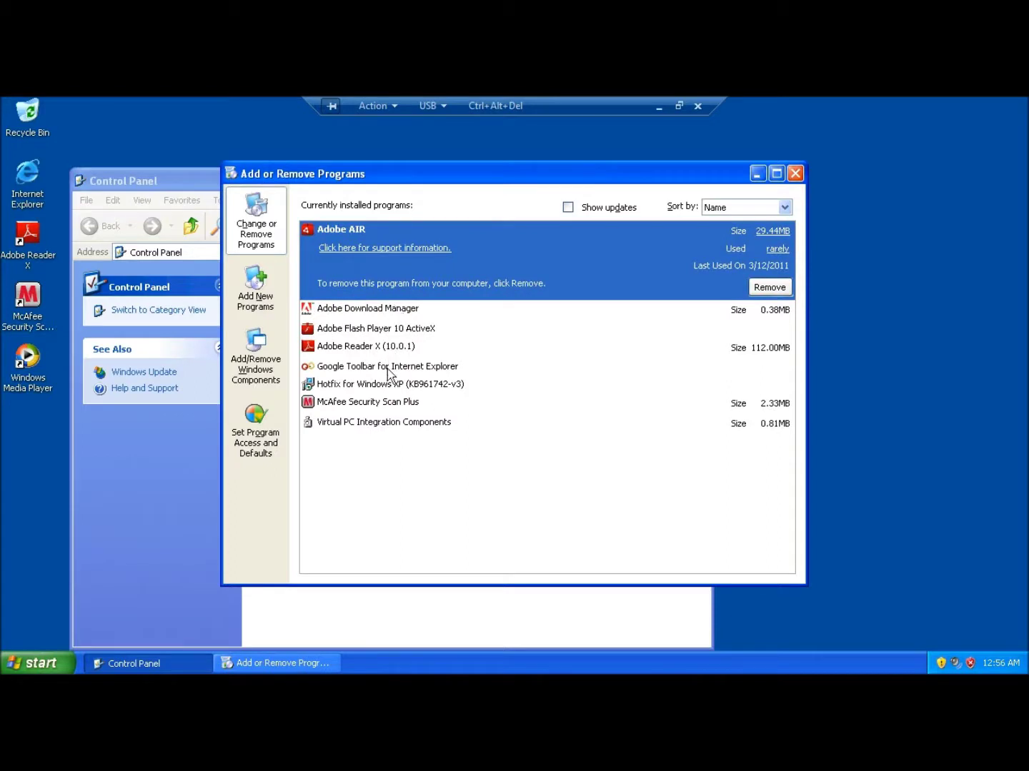
left_click(363, 405)
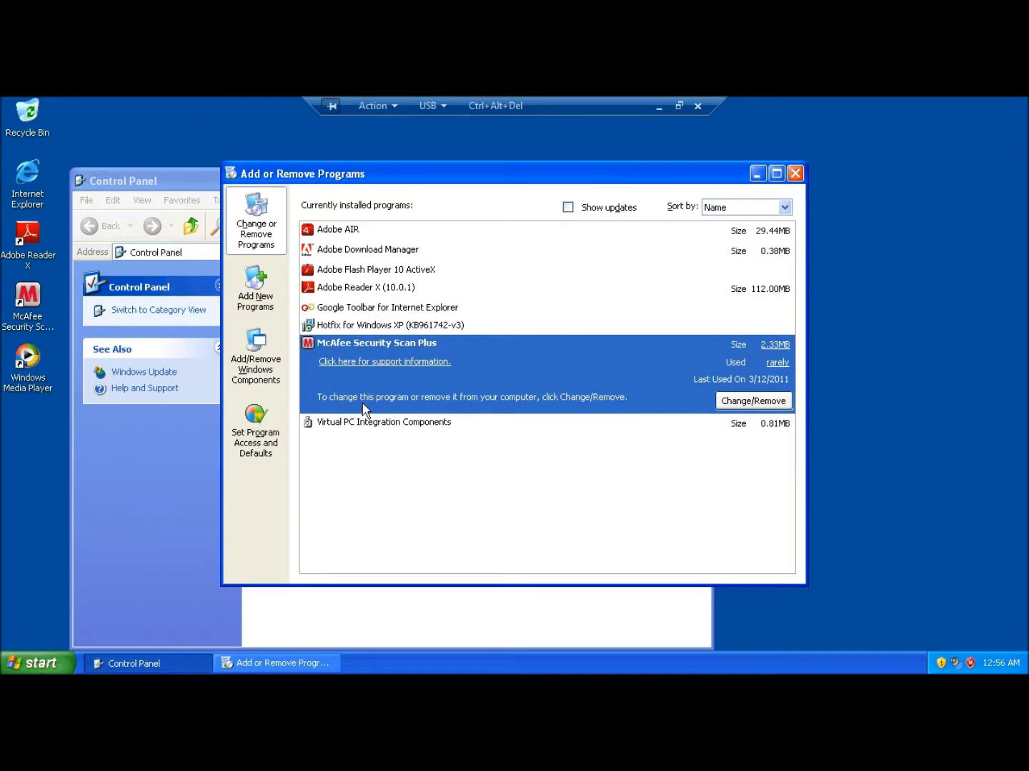
left_click(738, 406)
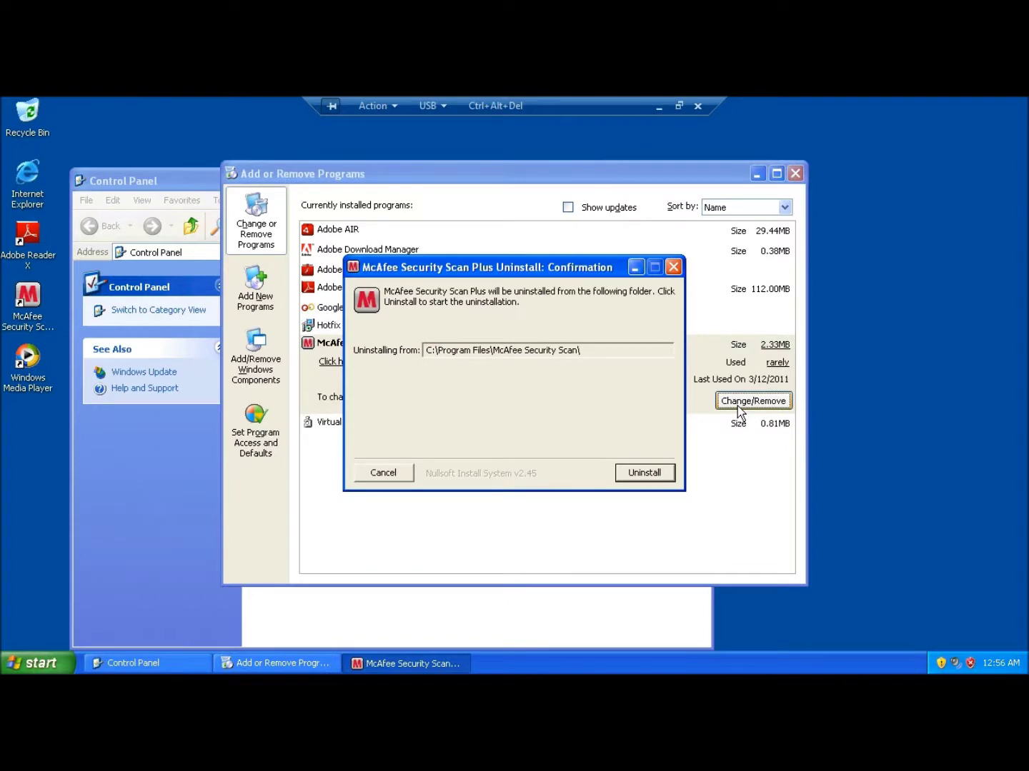
left_click(644, 473)
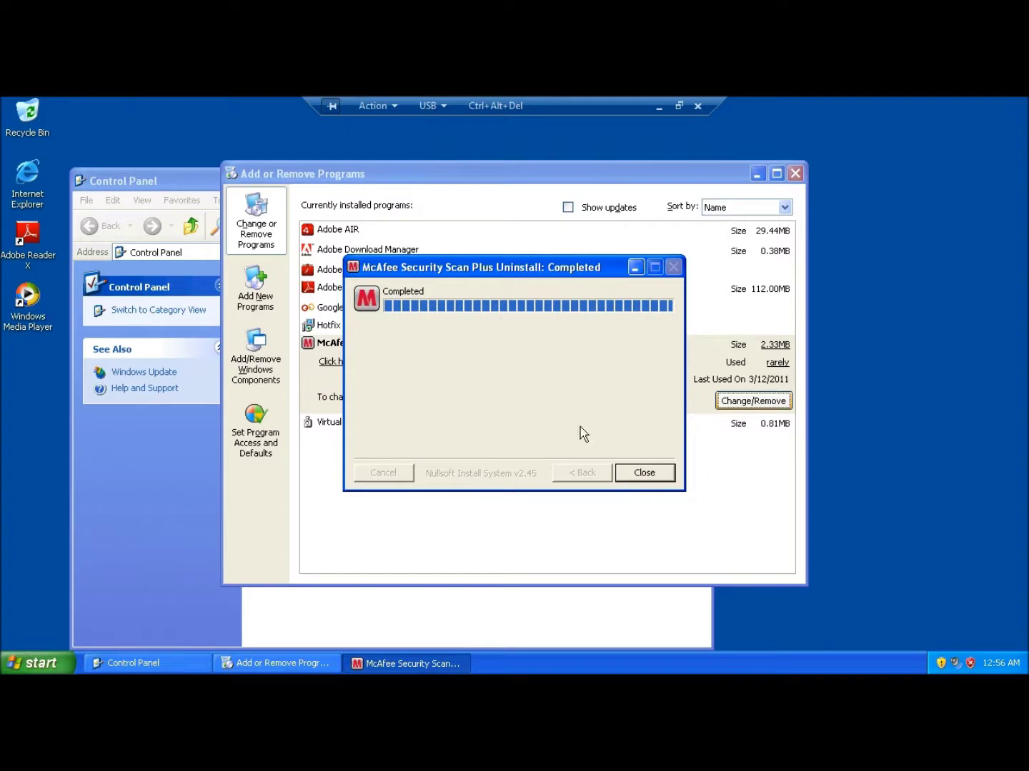
left_click(645, 474)
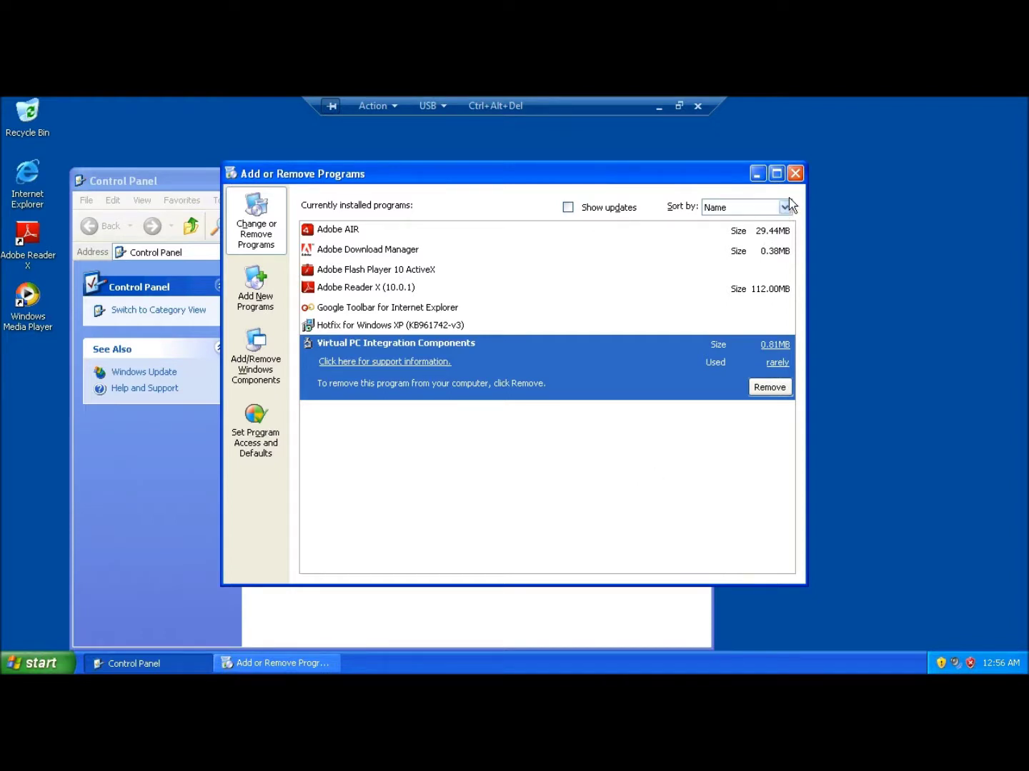
Step: Close Add or Remove Programs, launch Internet Explorer, and search MSN for 'microsoft security essentials'
left_click(795, 174)
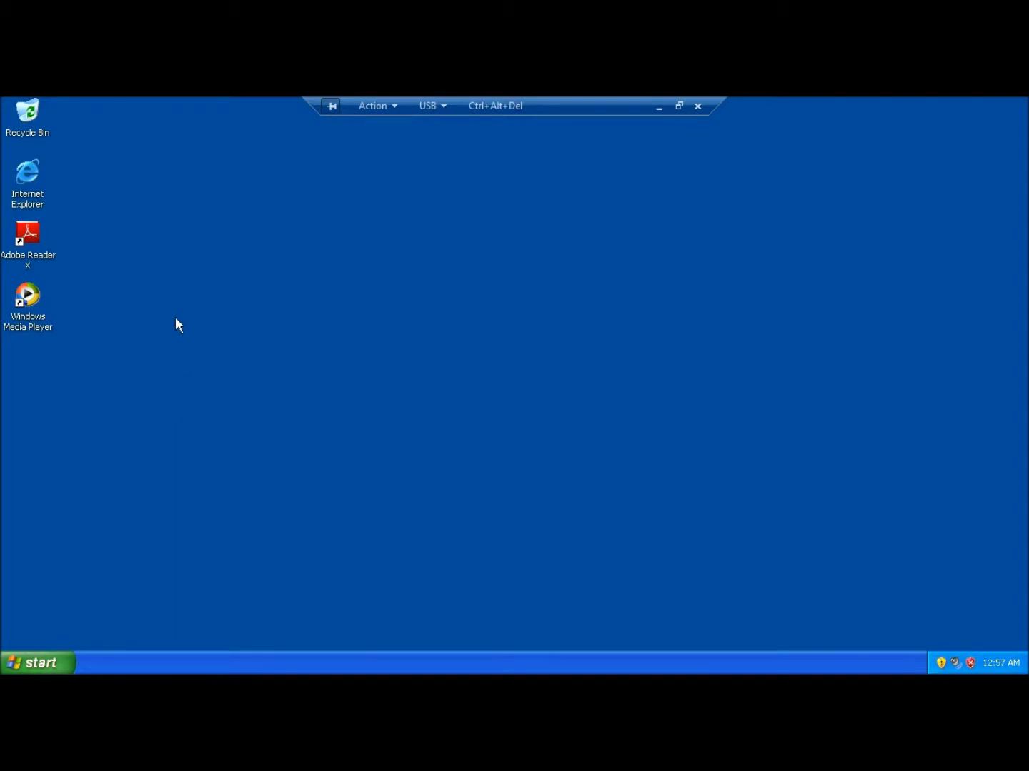
double_click(35, 197)
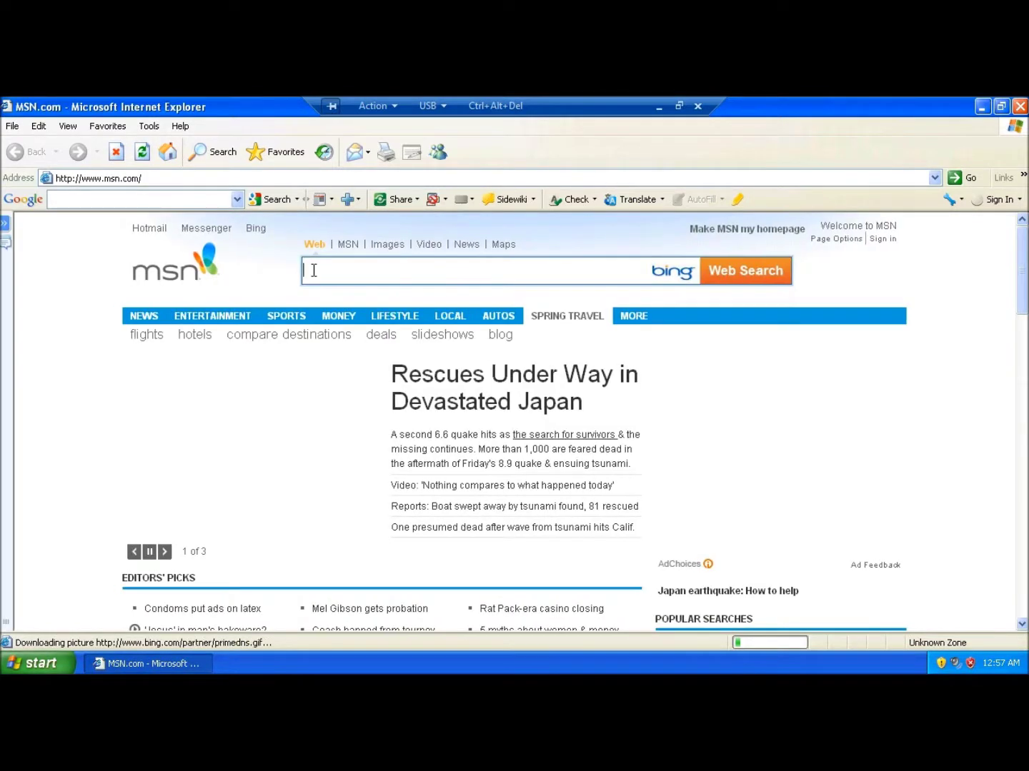
type("microsoft s")
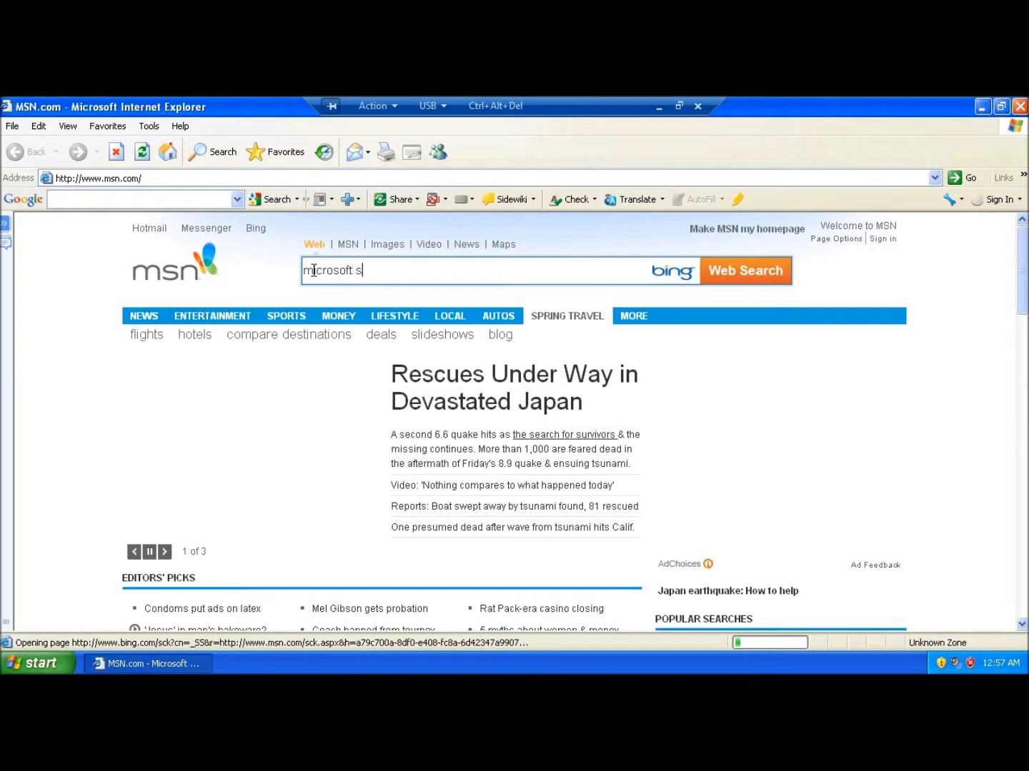
type("ecurity e")
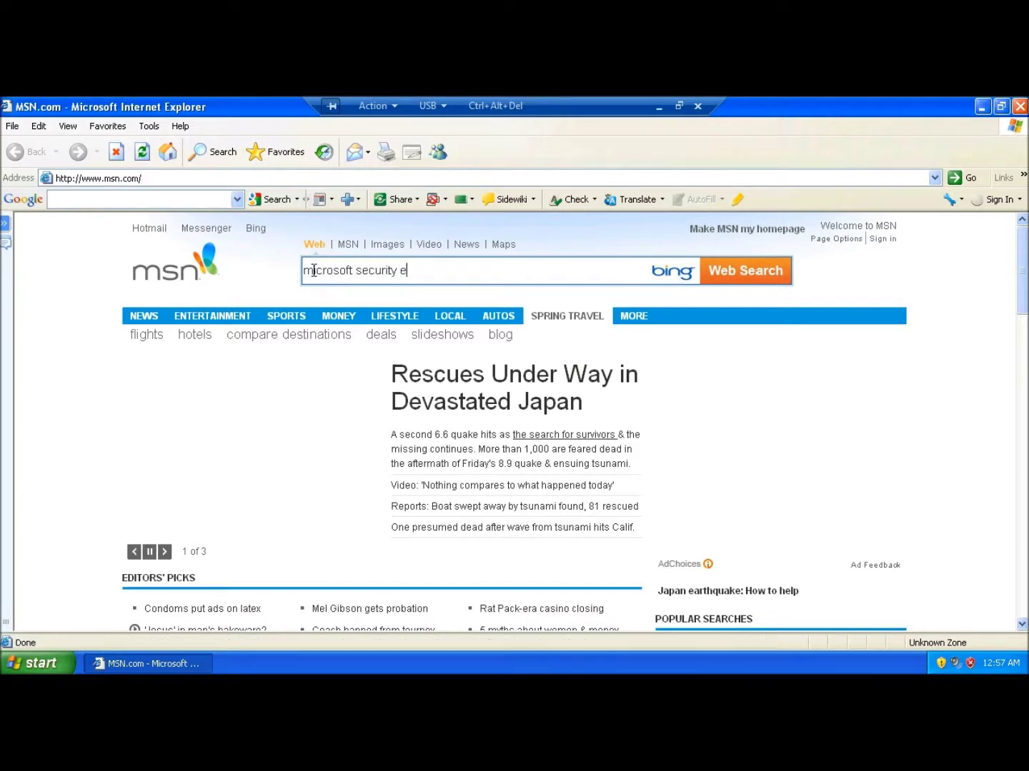
type("ssentials")
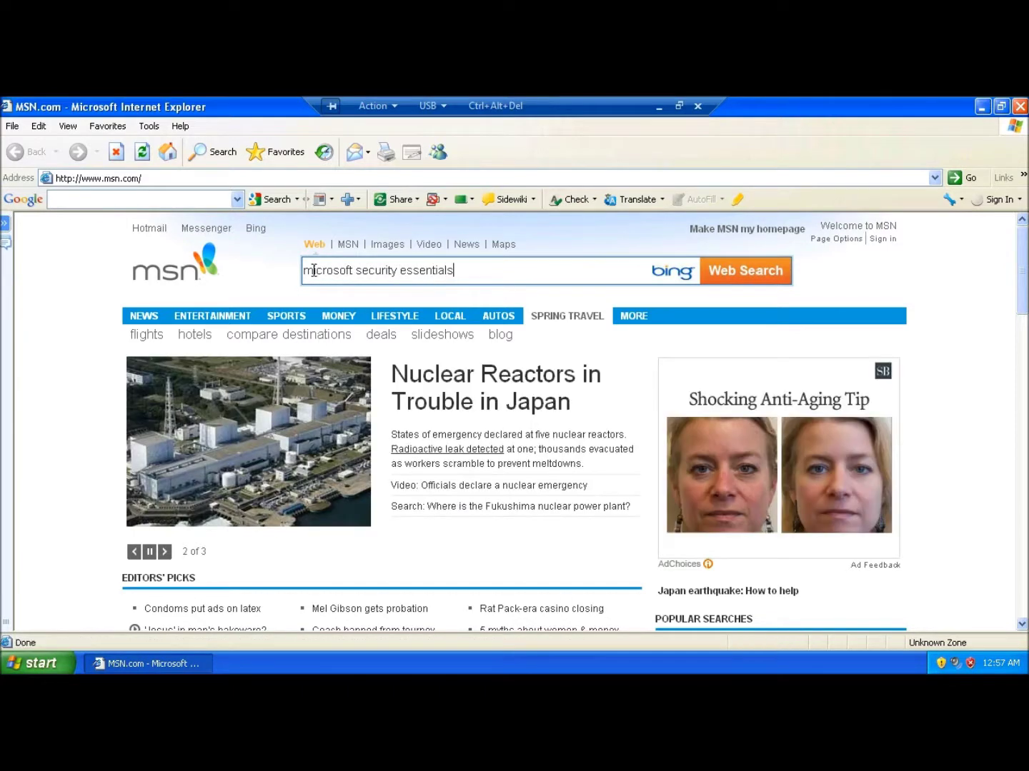
left_click(723, 280)
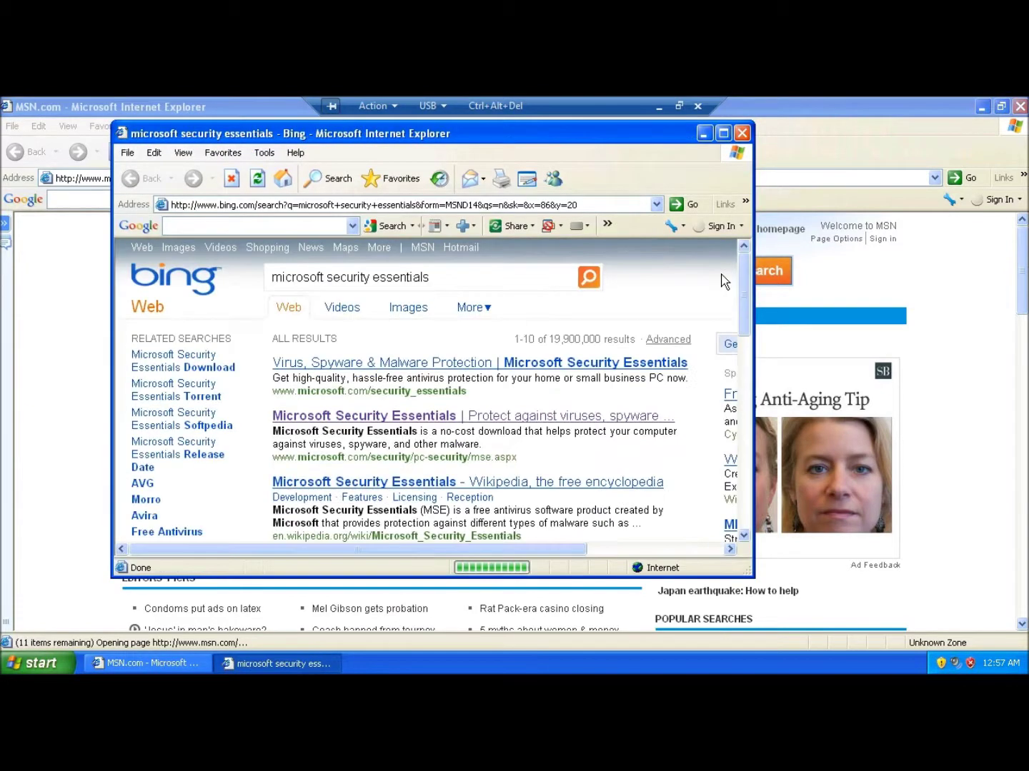
Step: Maximize the Bing results and open the official microsoft.com Security Essentials result
left_click(723, 134)
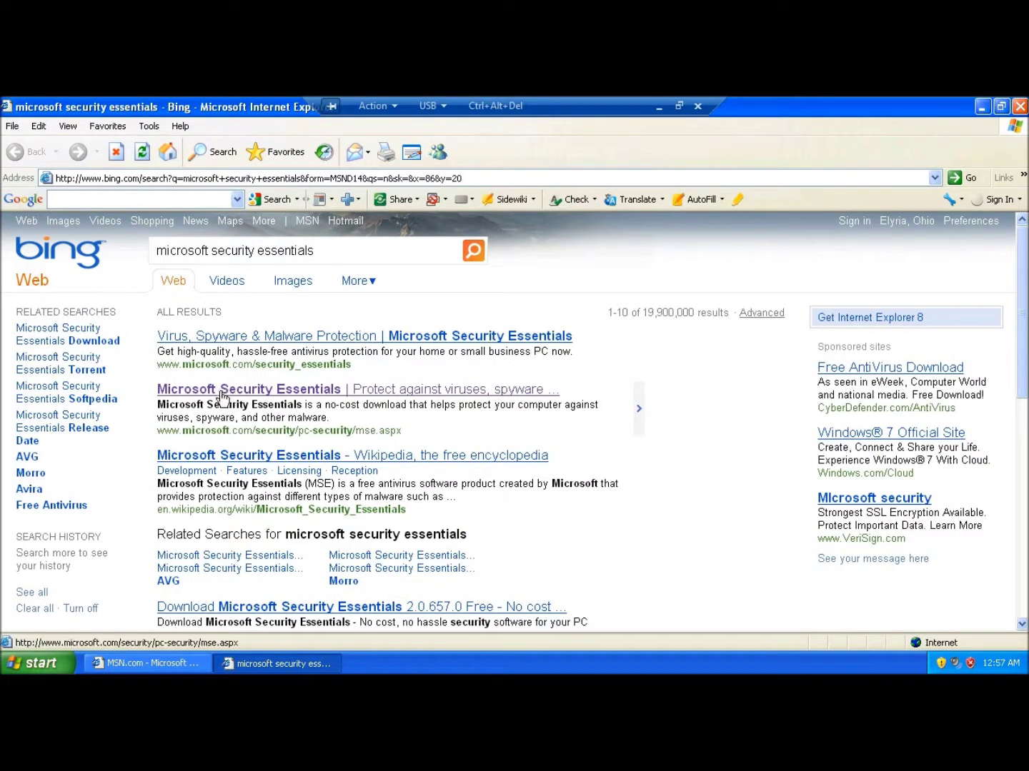
left_click_drag(162, 363, 334, 369)
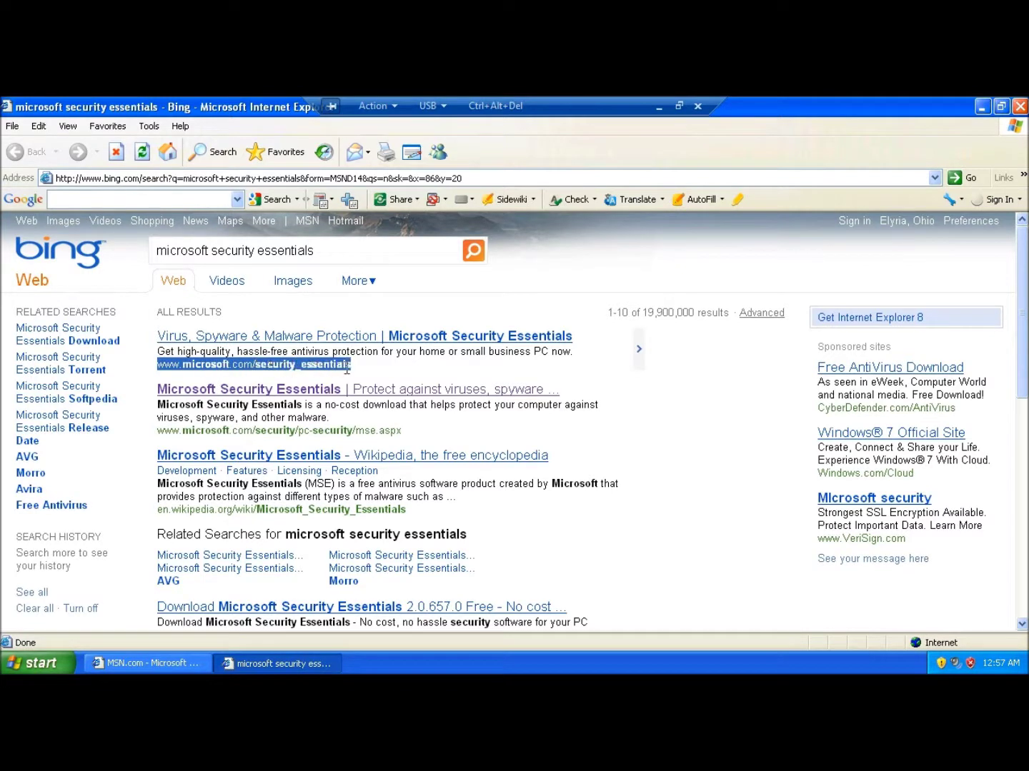
left_click(311, 376)
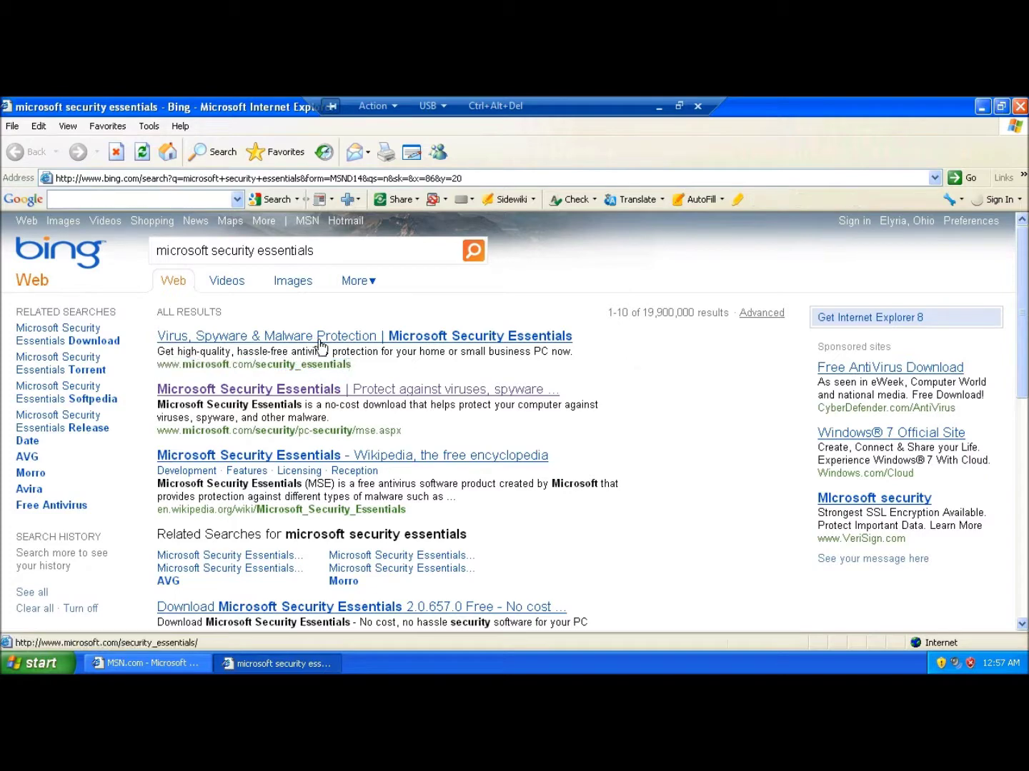
left_click(319, 342)
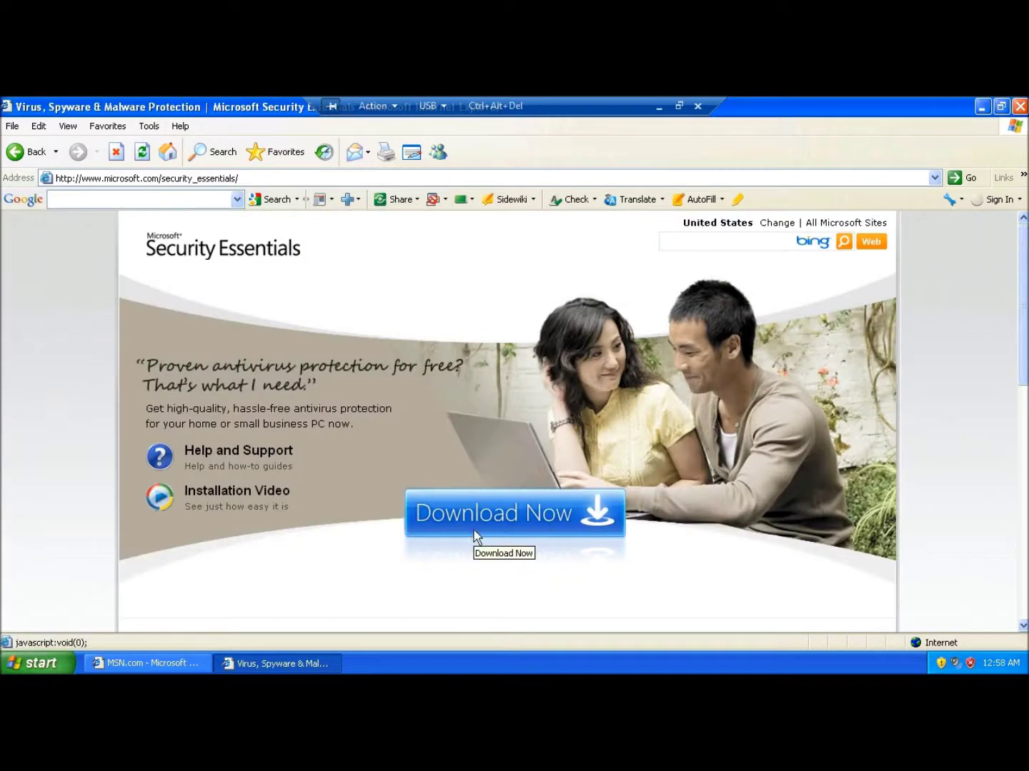
Step: Request the Windows XP 32bit download and permanently turn off the Information Bar notice
left_click(483, 523)
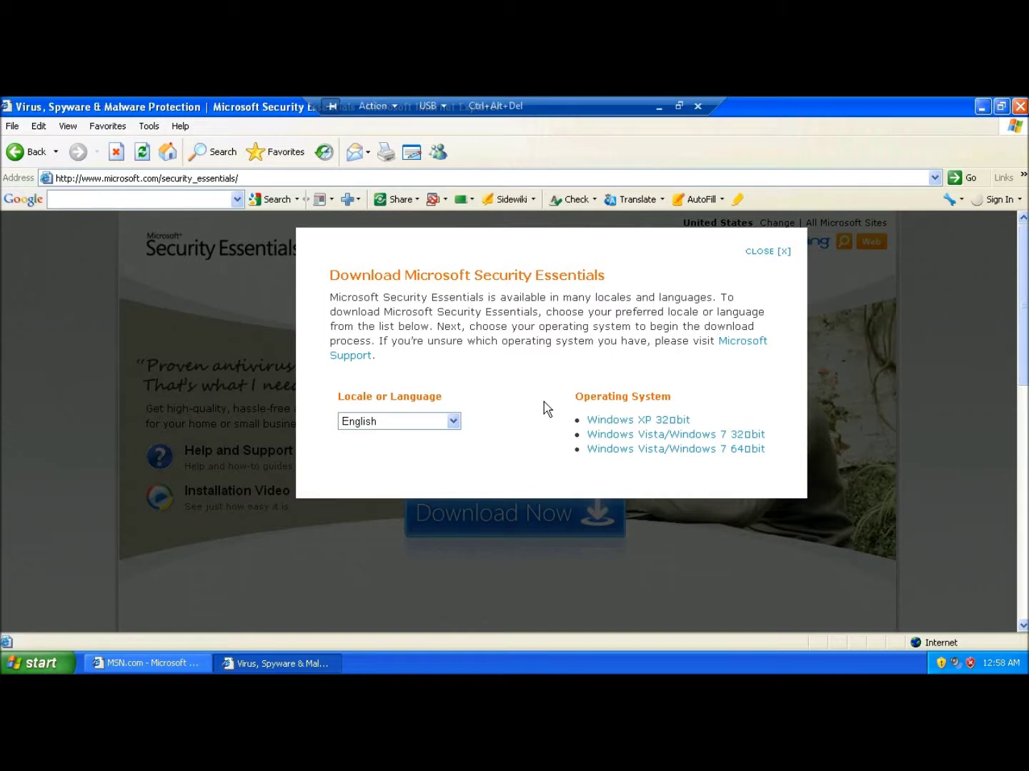
left_click(603, 424)
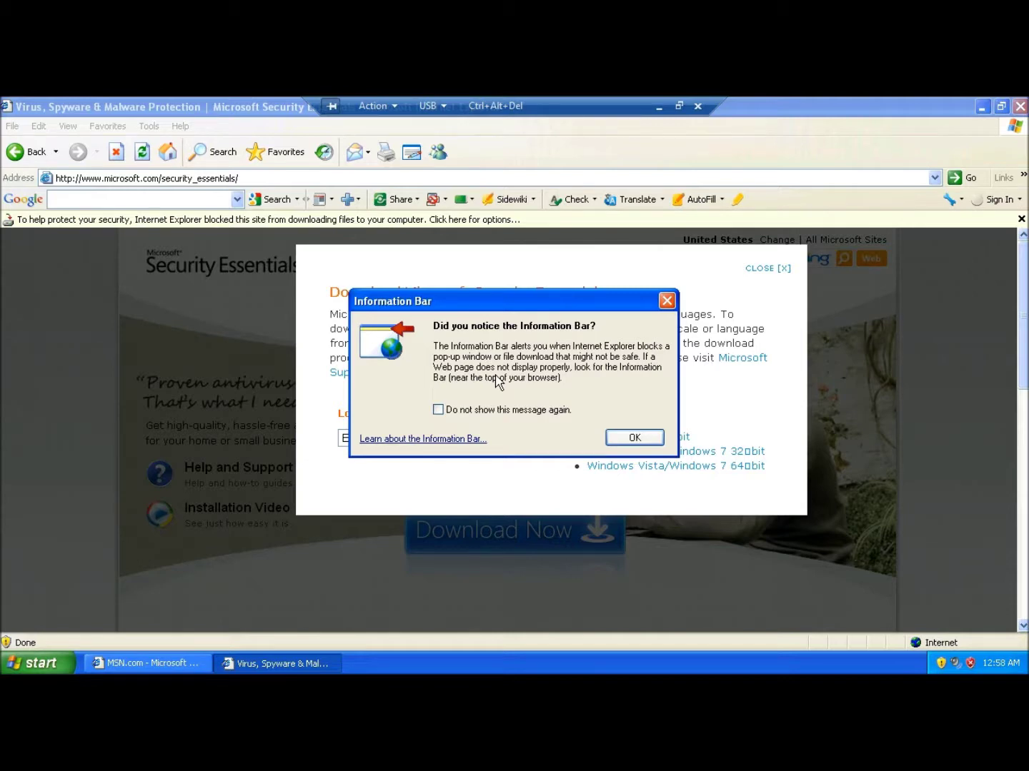
left_click(439, 410)
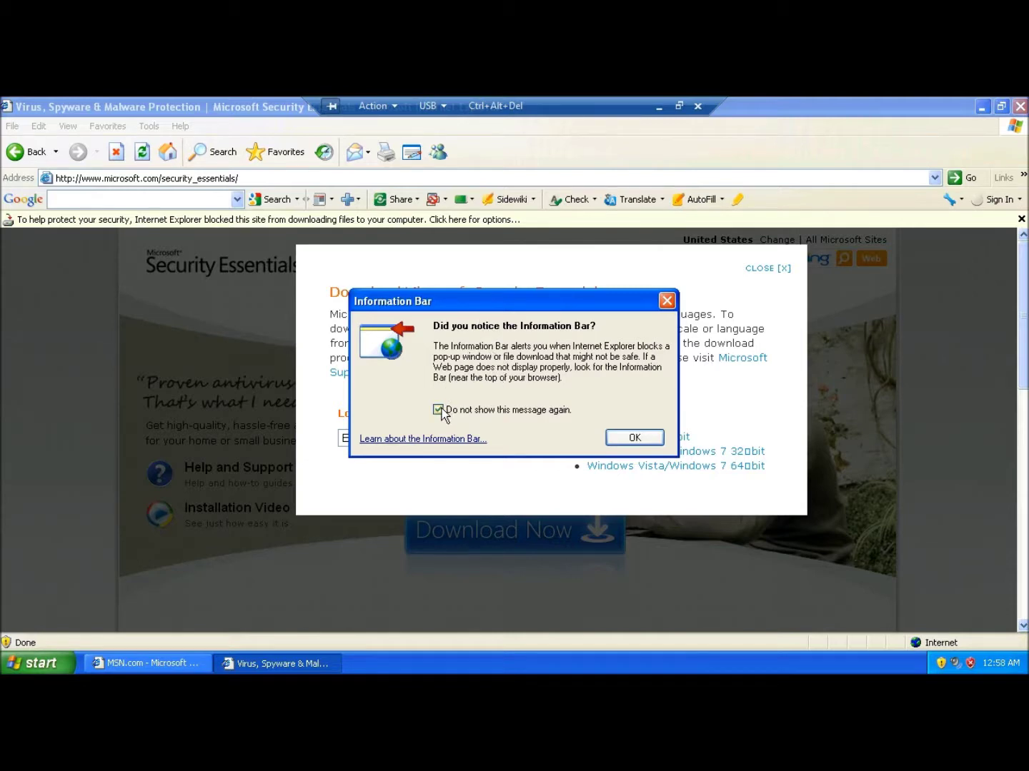
left_click(633, 437)
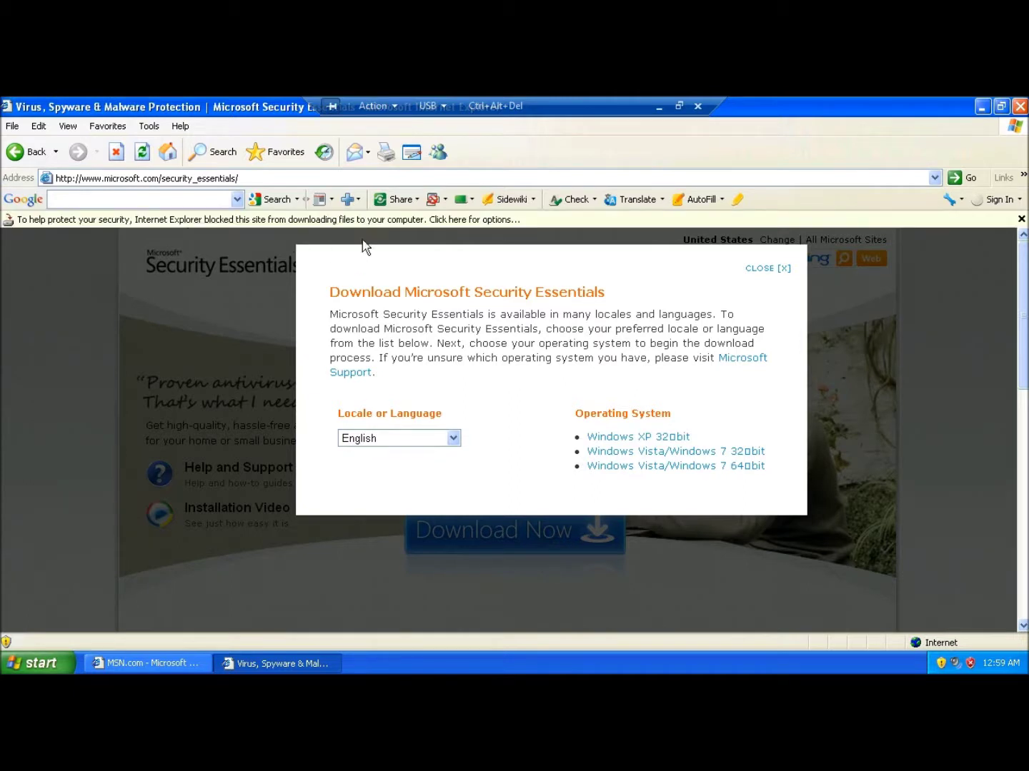
left_click(402, 221)
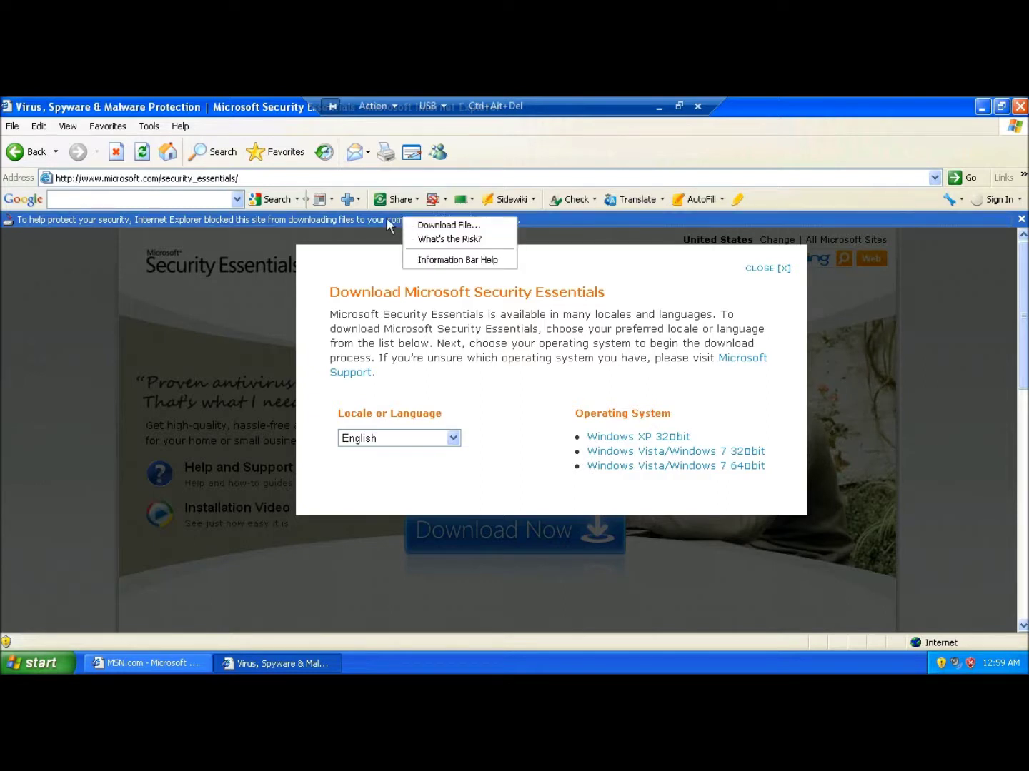
Step: Allow the blocked file download from the Security Essentials site via the Information Bar
left_click(437, 225)
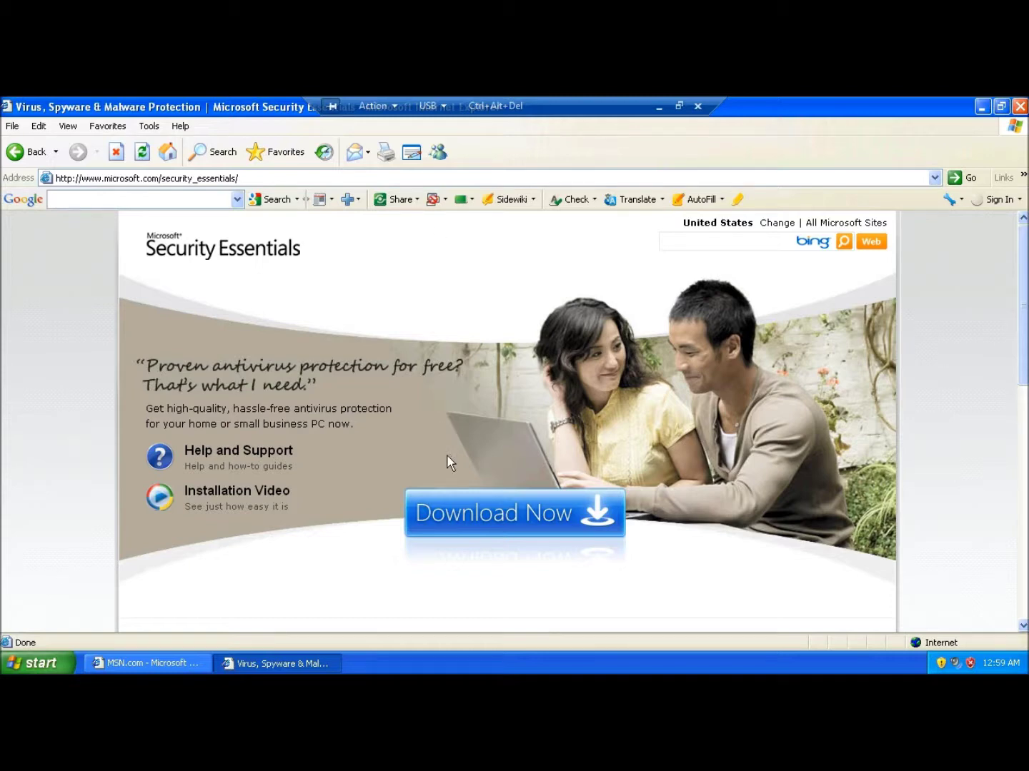
Step: Download the Windows XP 32bit installer mseinstall.exe (7.50 MB) and save it to the Desktop
left_click(466, 504)
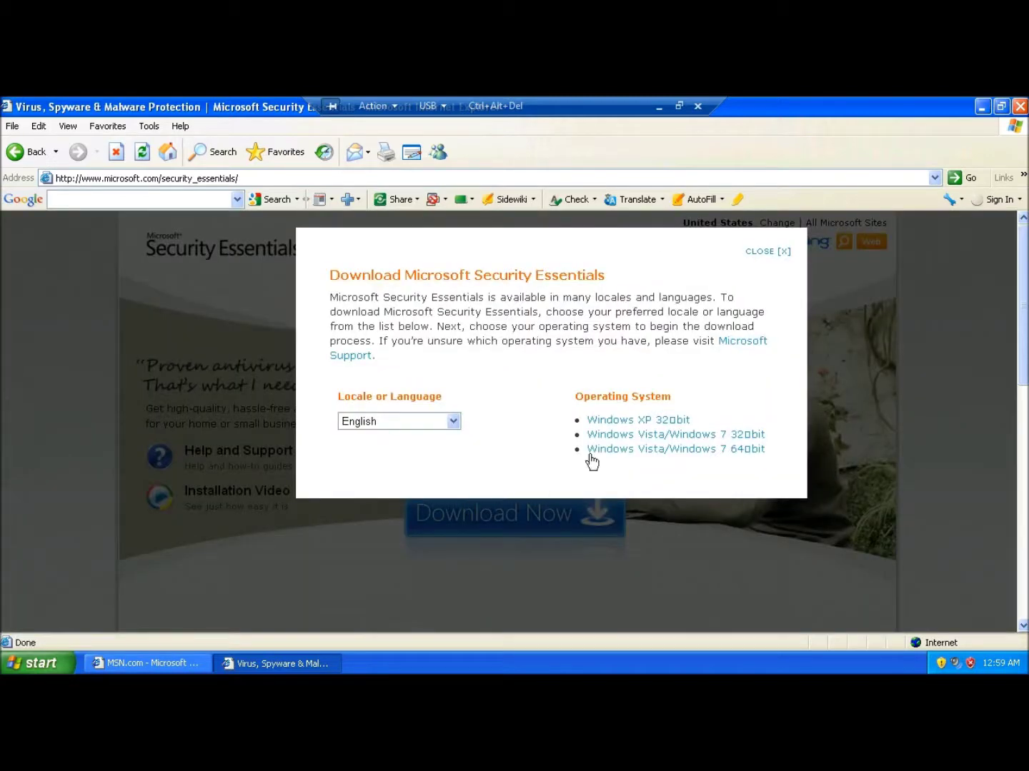
left_click(627, 422)
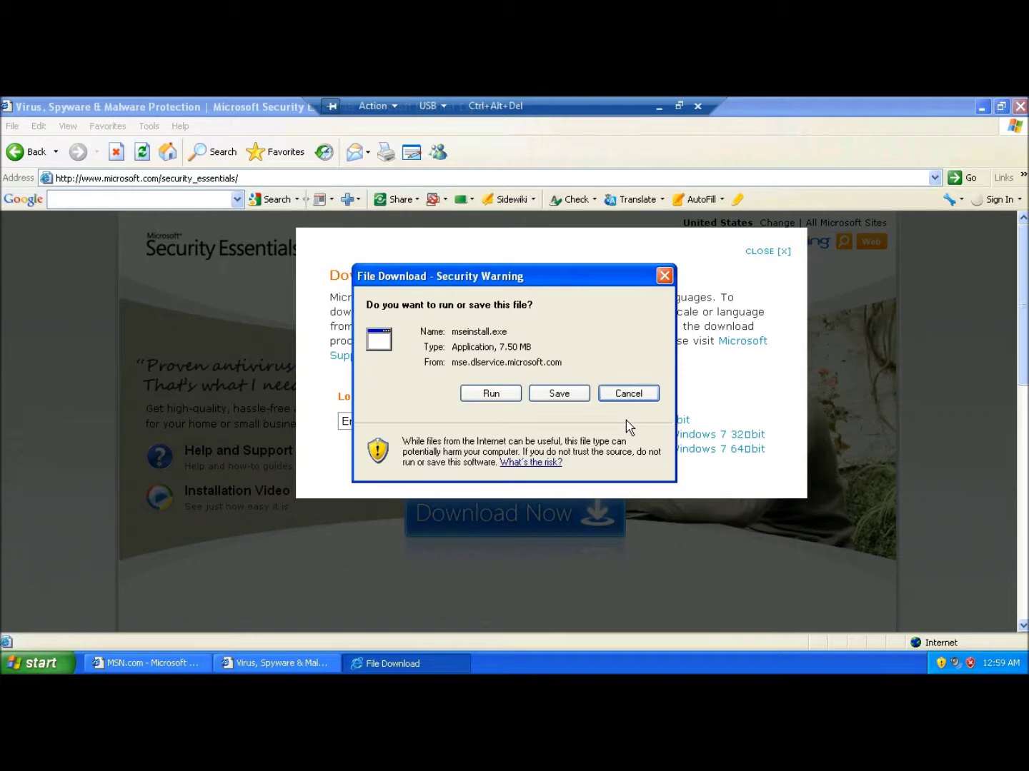
left_click(554, 394)
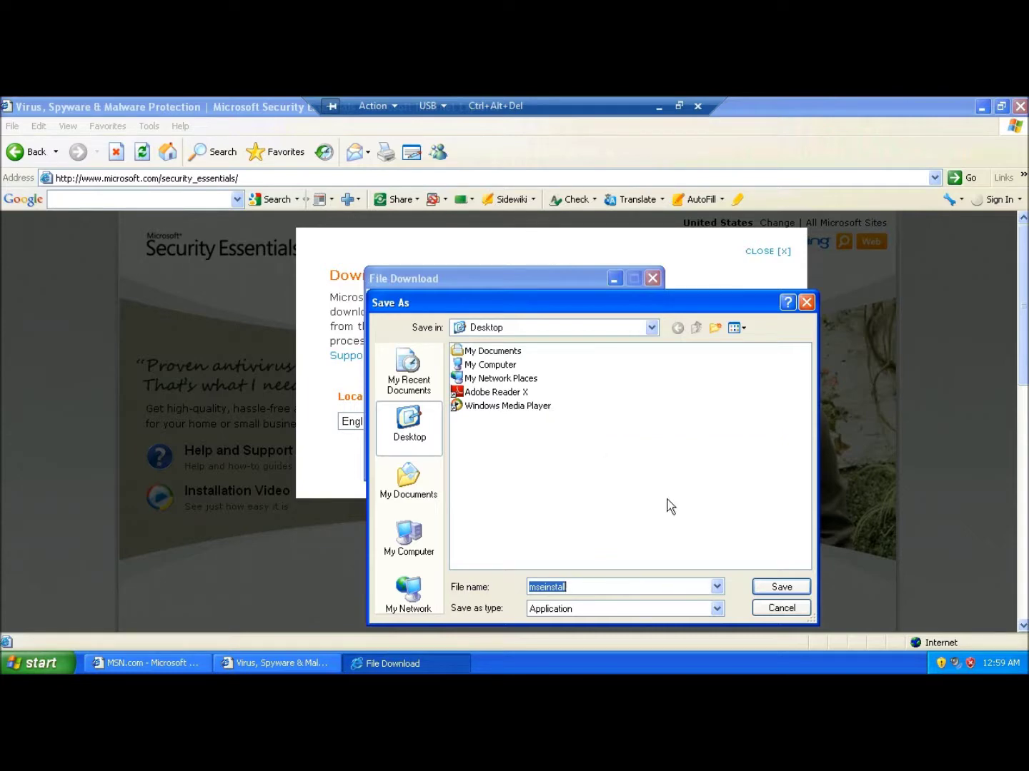
left_click(763, 588)
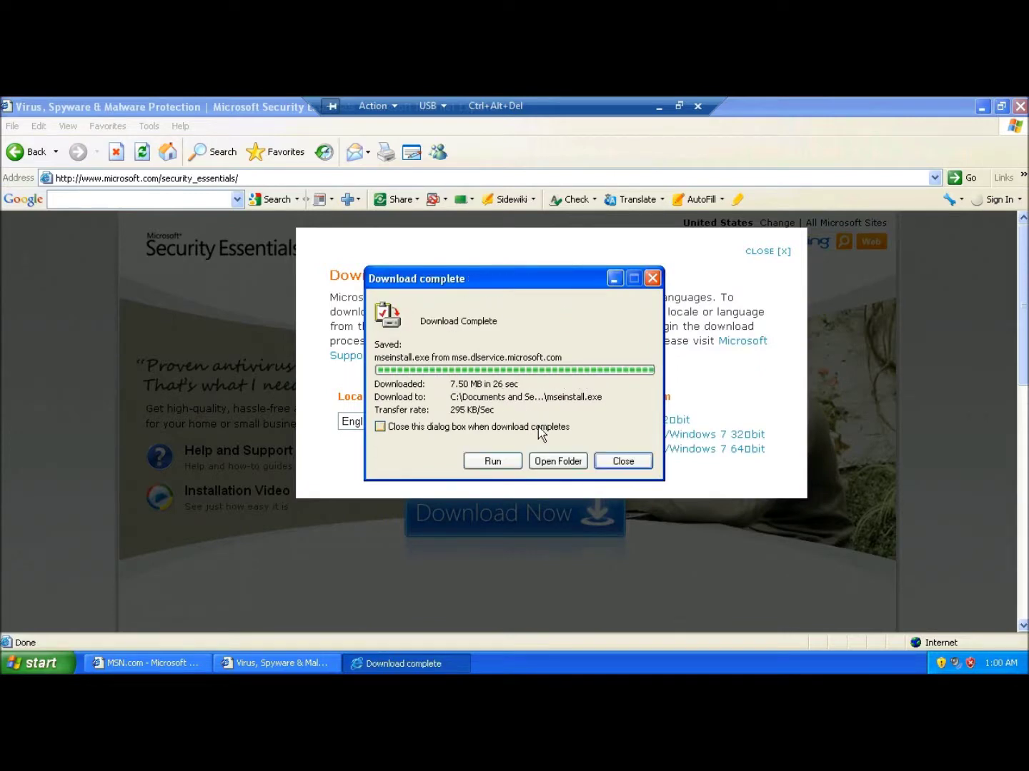
Step: Close the download dialog and run mseinstall from the desktop, confirming the security warning
left_click(623, 462)
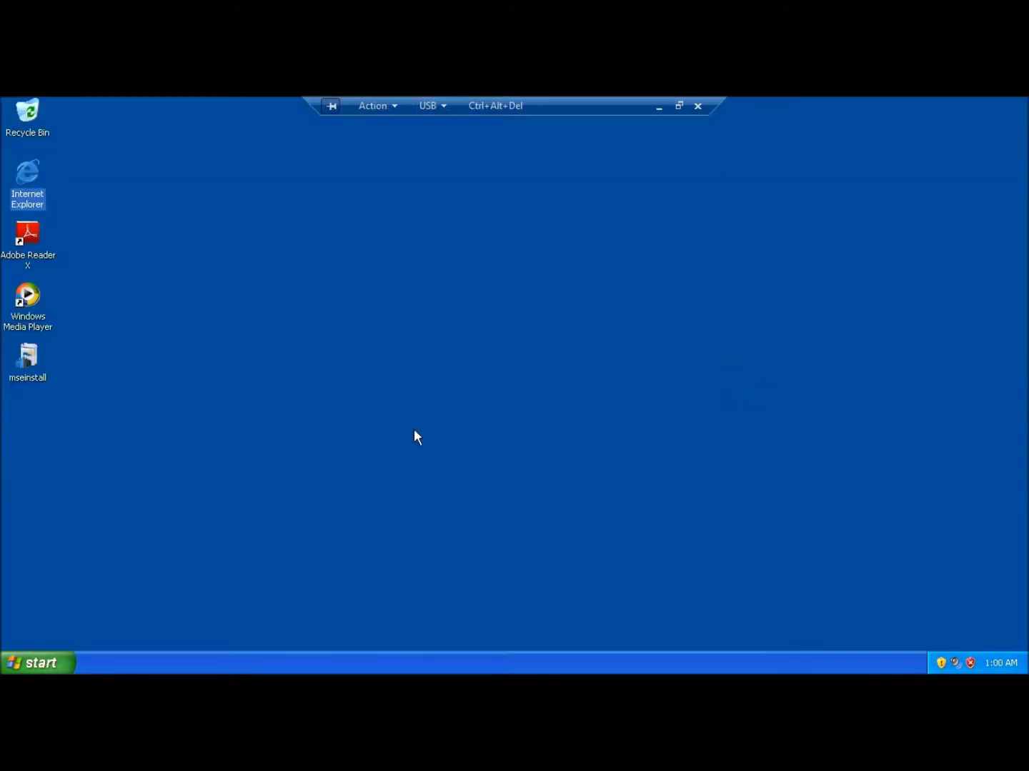
left_click(414, 431)
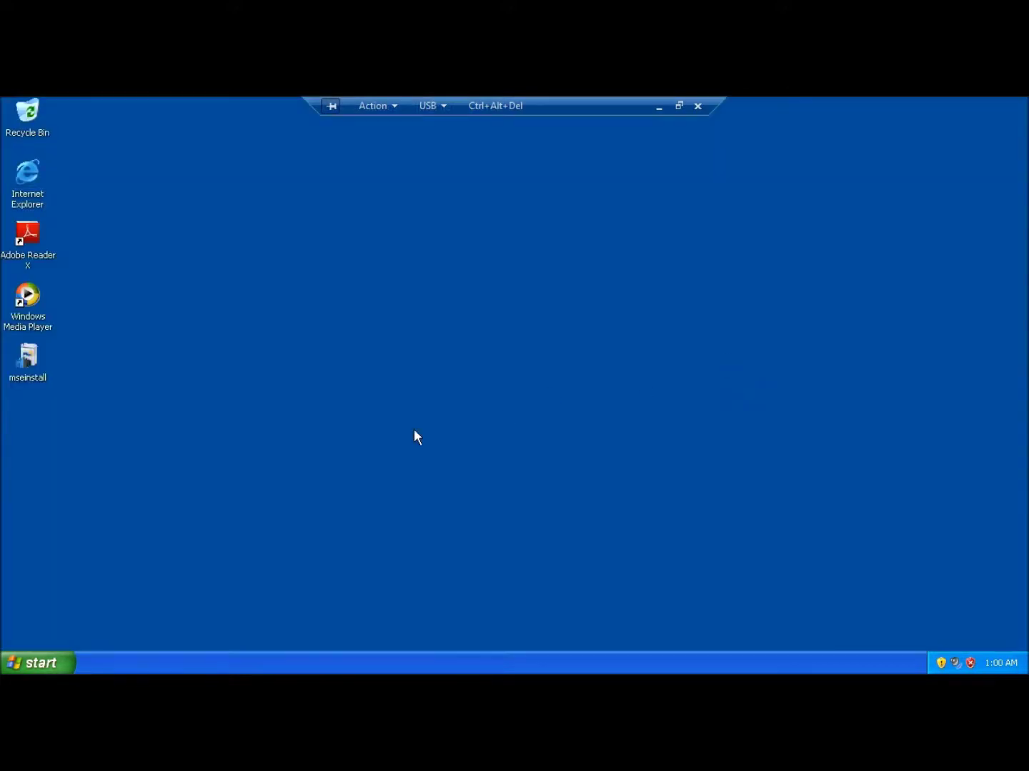
left_click(27, 382)
left_click(51, 361)
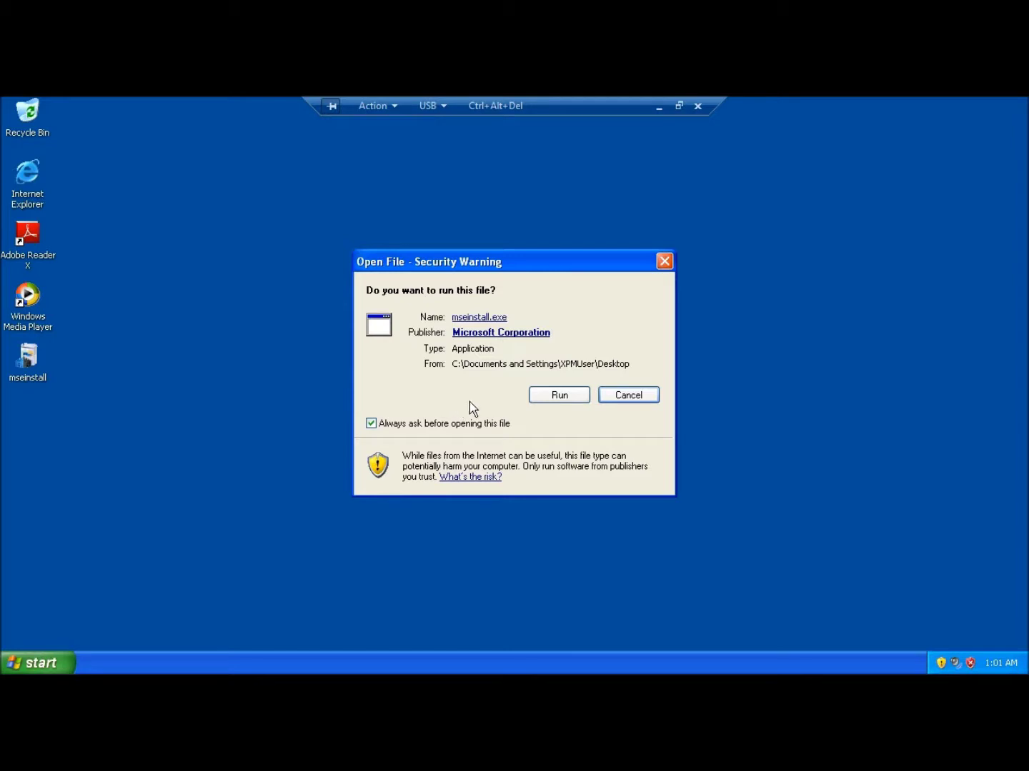
left_click(556, 399)
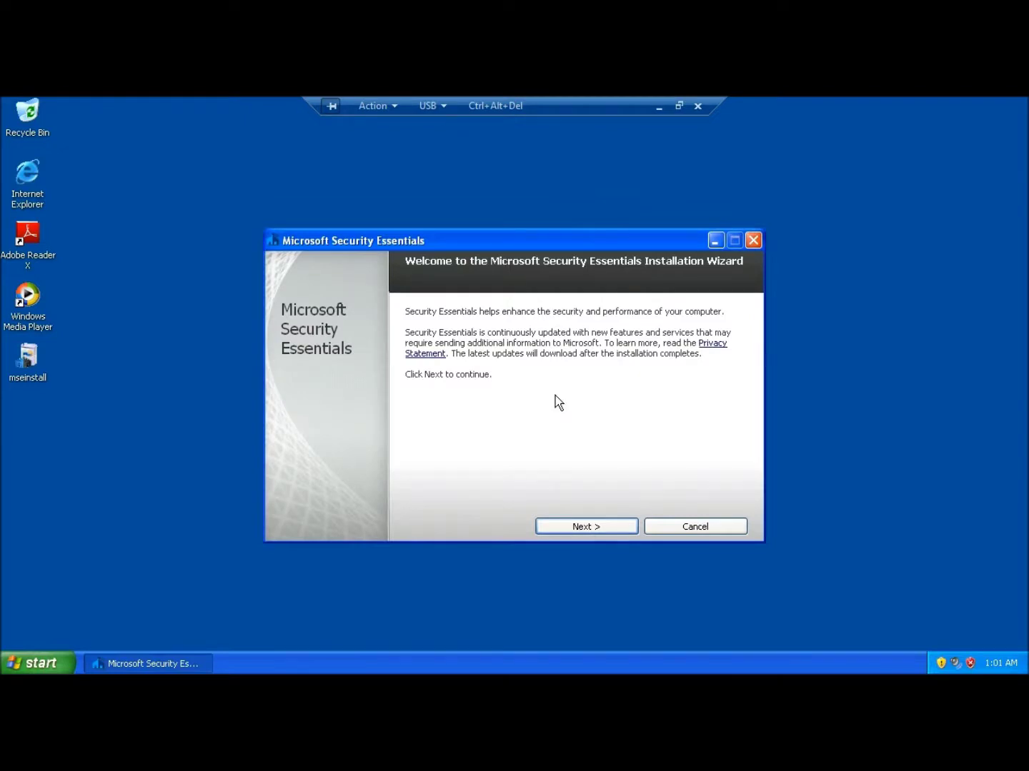
Step: Move past the welcome page, scroll through the Software License Terms, and accept them
left_click(573, 531)
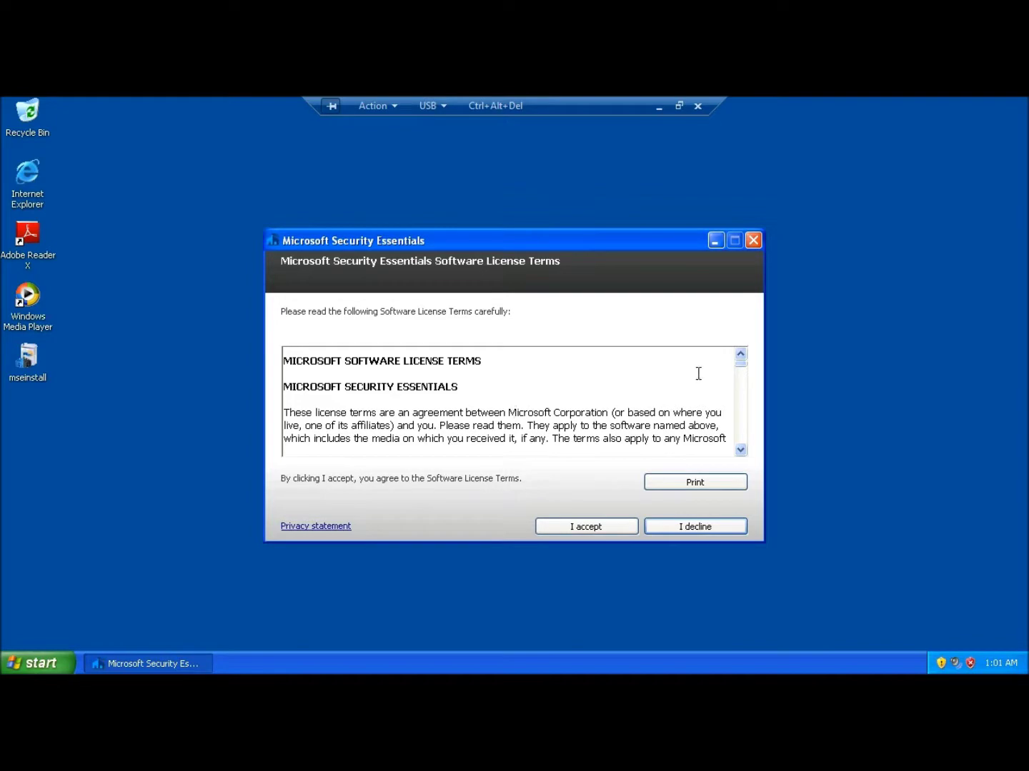
left_click_drag(743, 365, 743, 447)
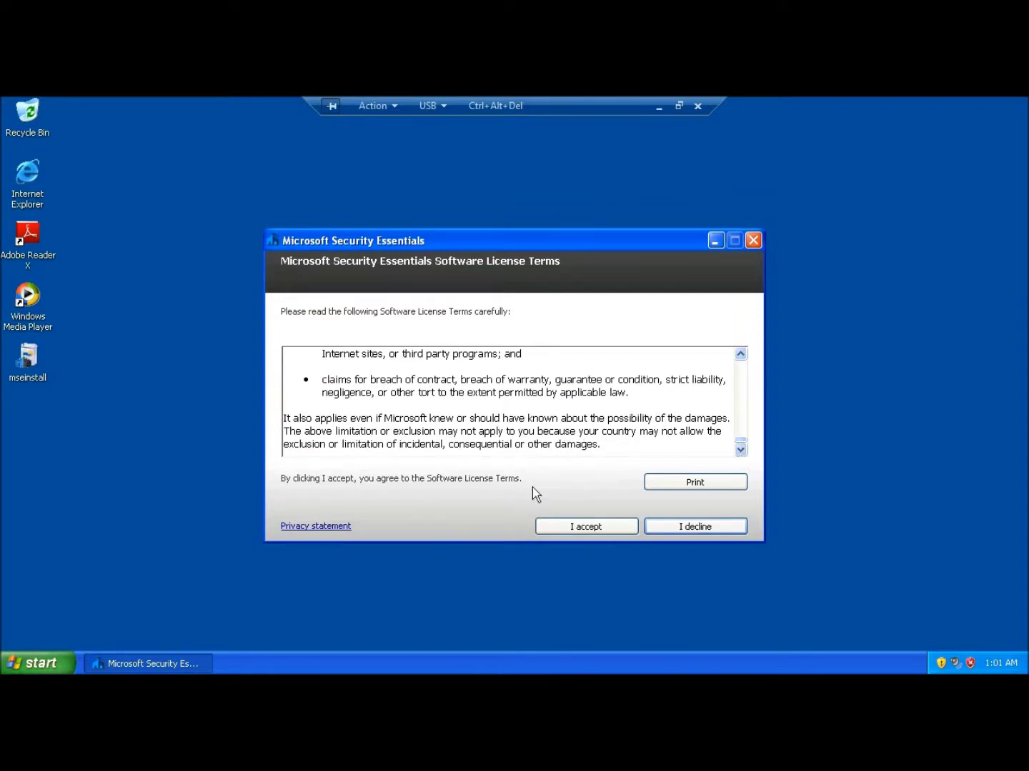
left_click(572, 528)
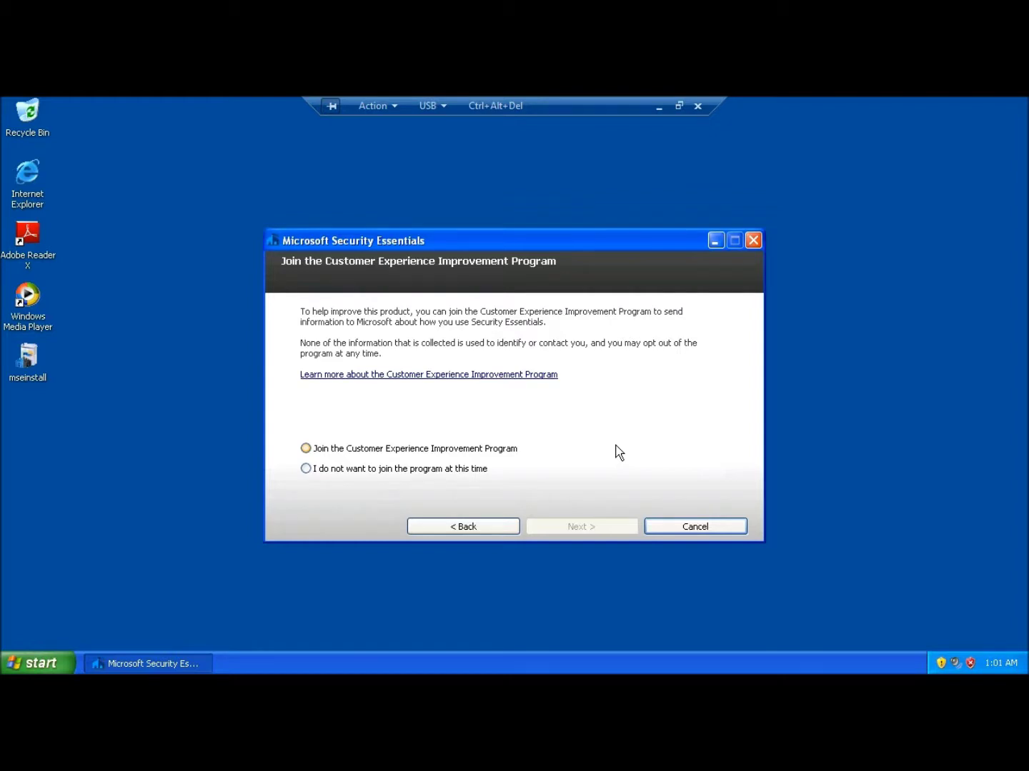
Step: Join the Customer Experience Improvement Program and continue to the Optimize security page
left_click(529, 449)
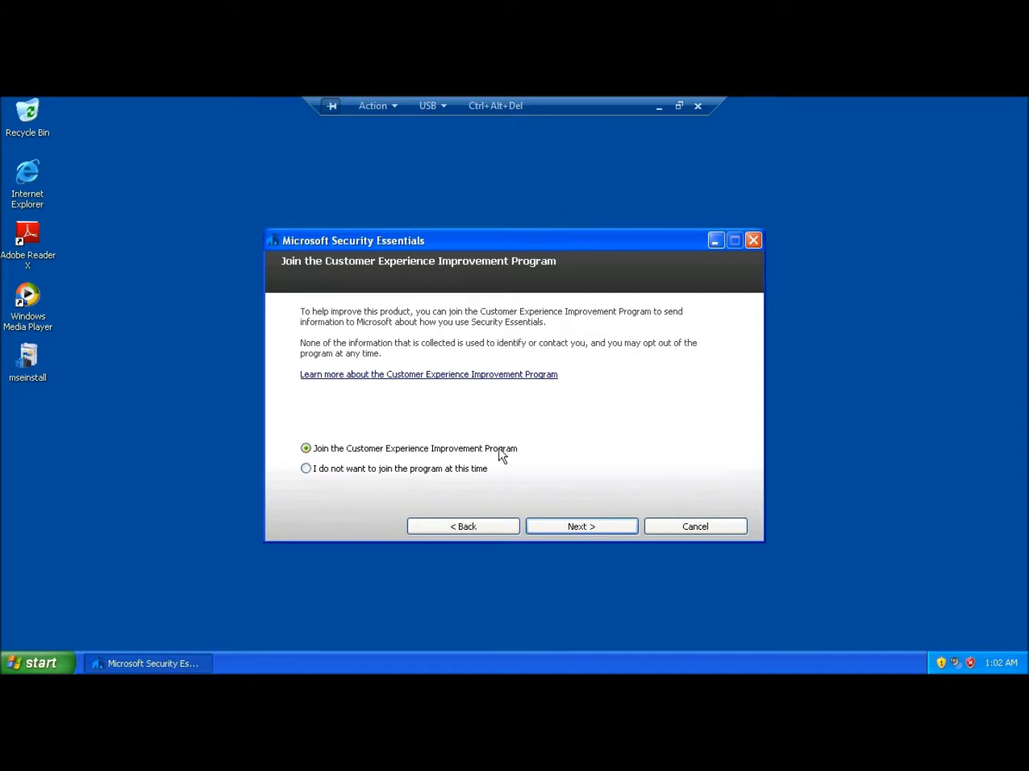
left_click(581, 533)
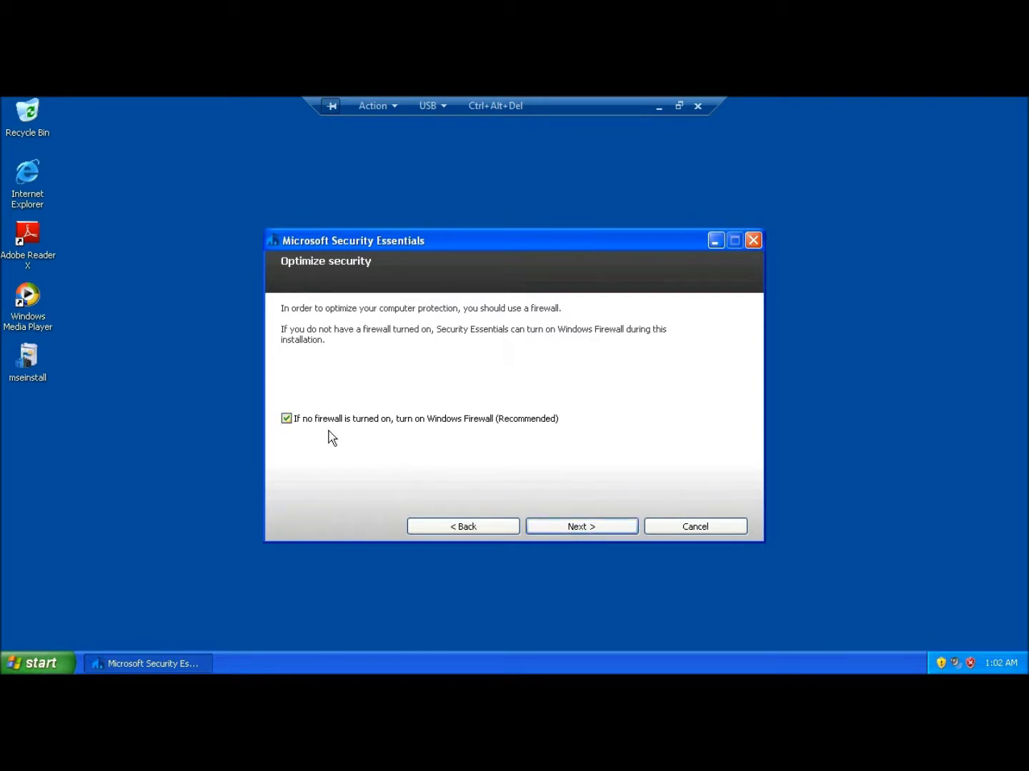
Step: Keep the firewall option on the Optimize security page and install Microsoft Security Essentials
left_click(619, 530)
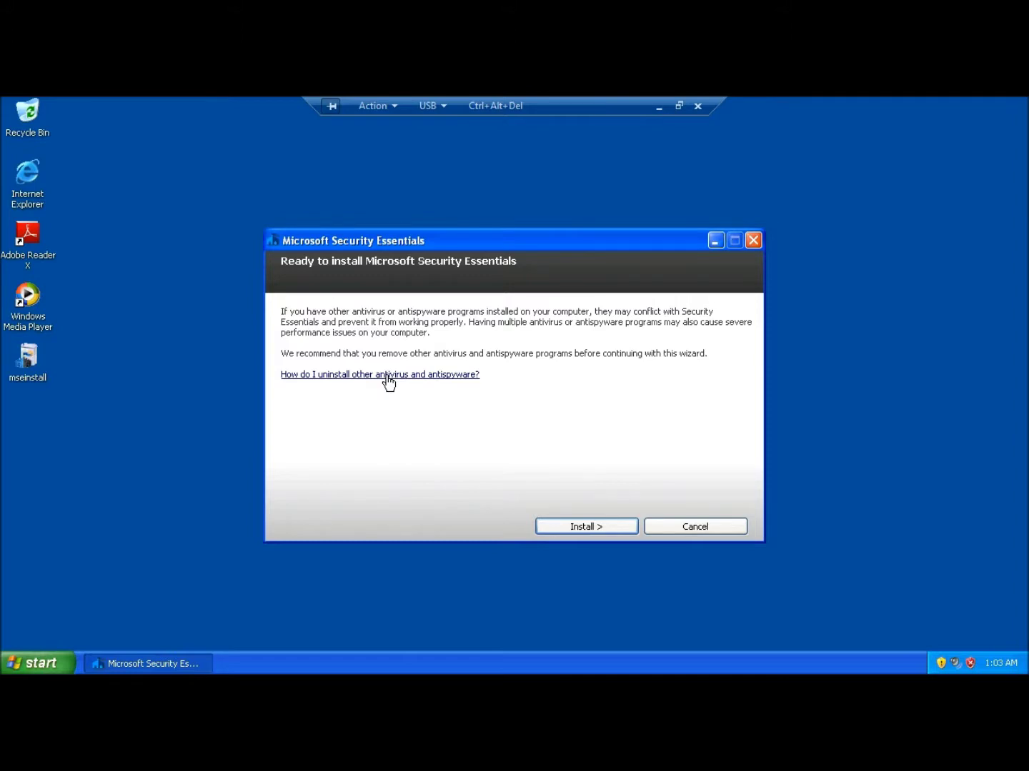
left_click(590, 529)
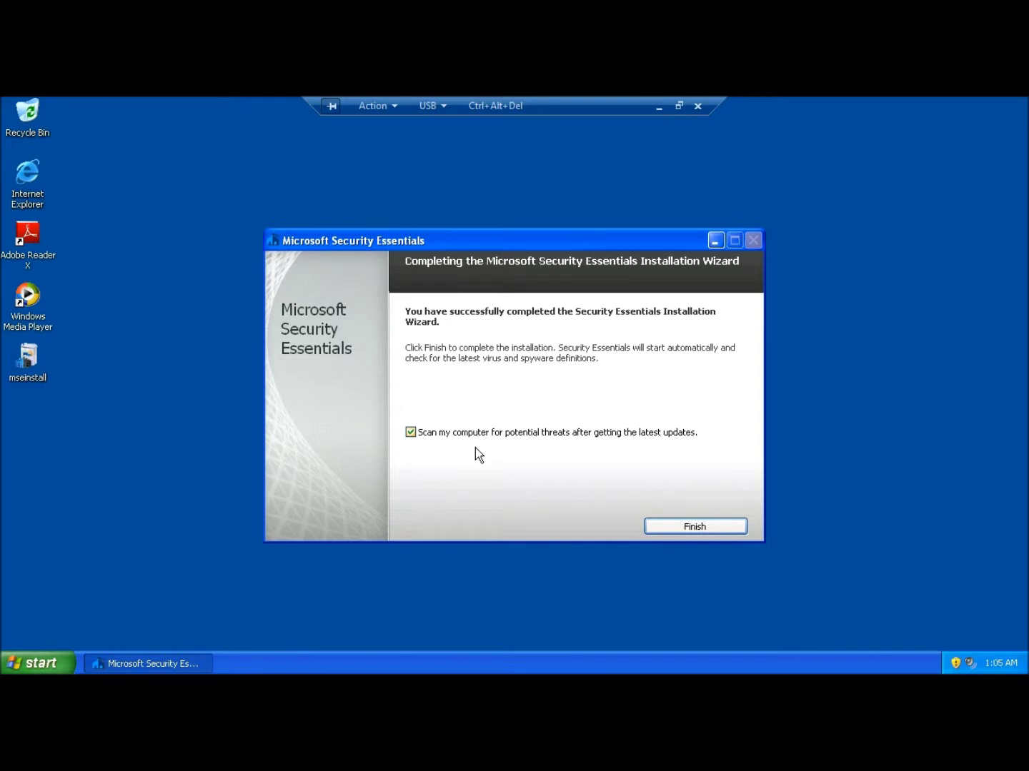
Step: Finish the wizard so Security Essentials launches and begins updating definitions
left_click(651, 528)
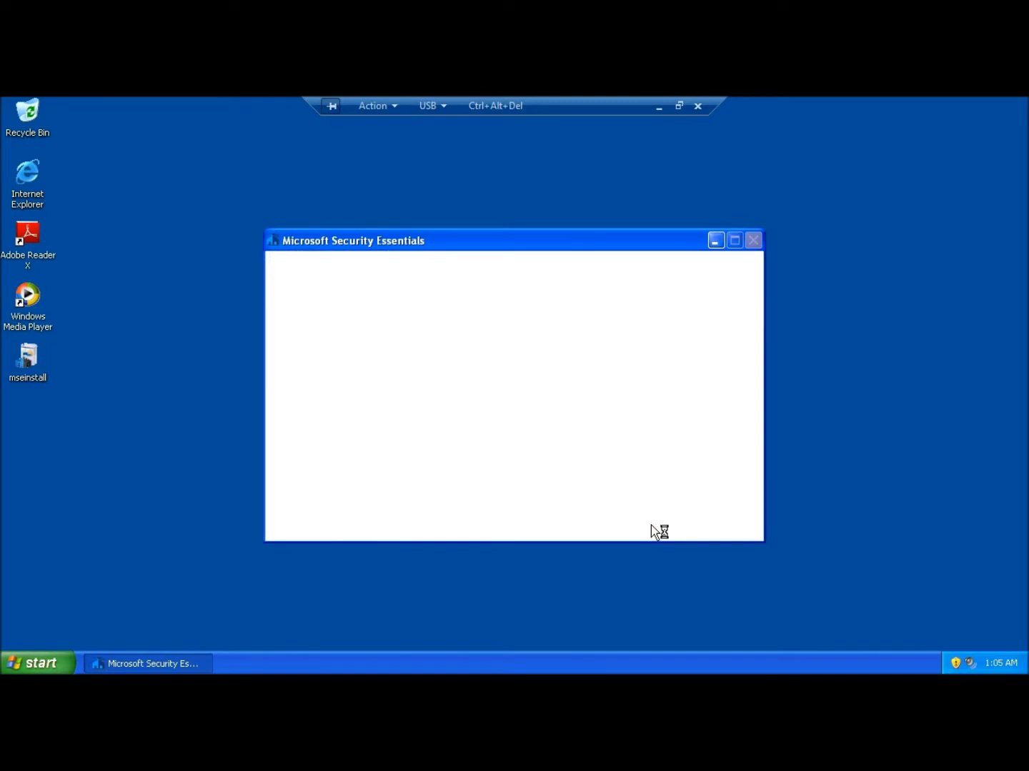